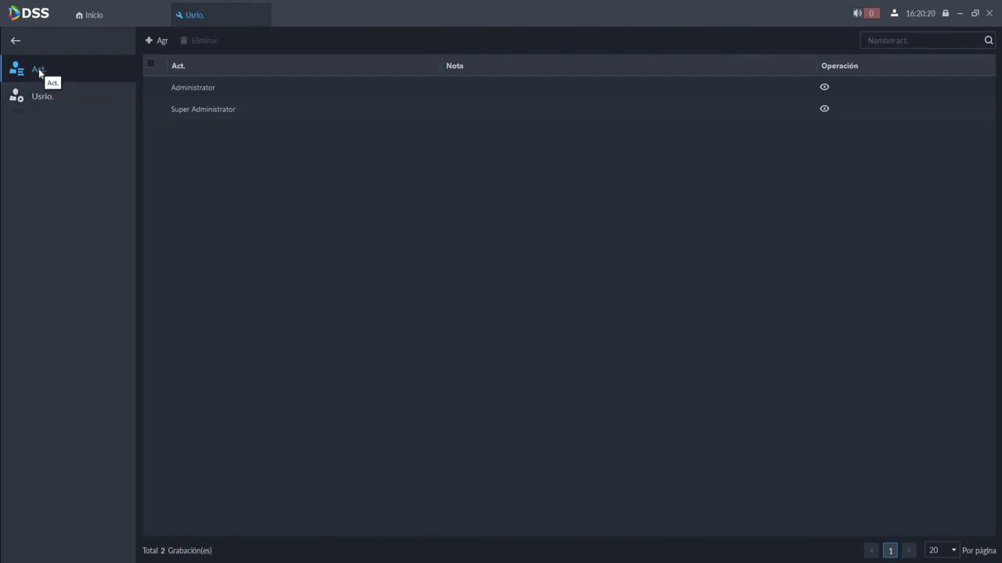
Start adding a role and review its name, note and copy-from-rule fields.
{"action": "left_click", "coordinate": [154, 42]}
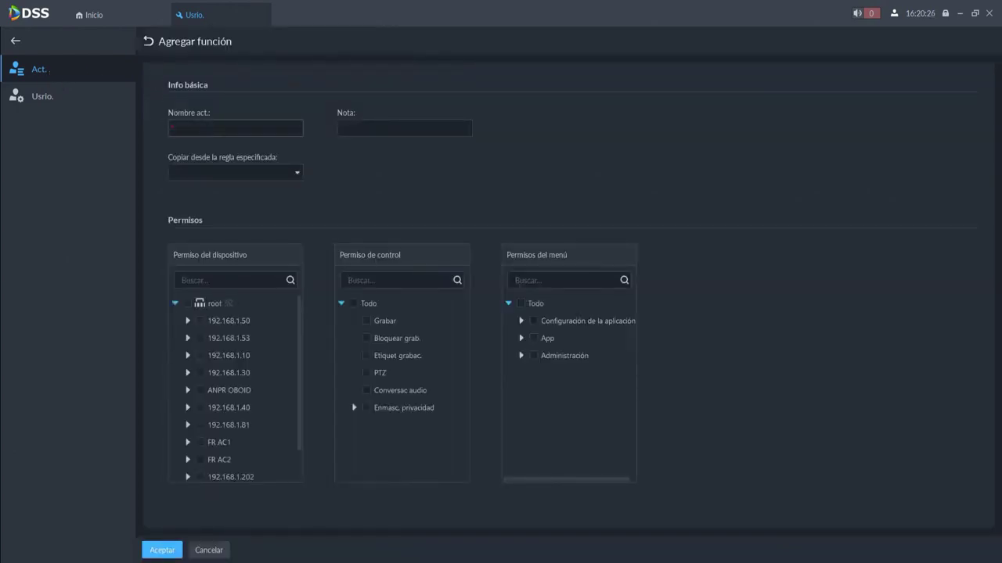
{"action": "left_click", "coordinate": [234, 128]}
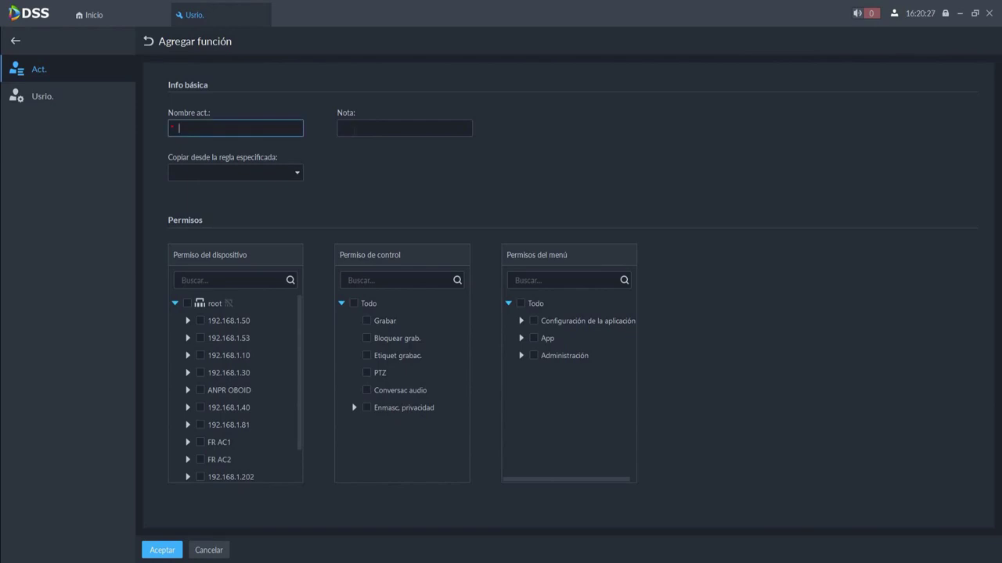
{"action": "left_click", "coordinate": [296, 174]}
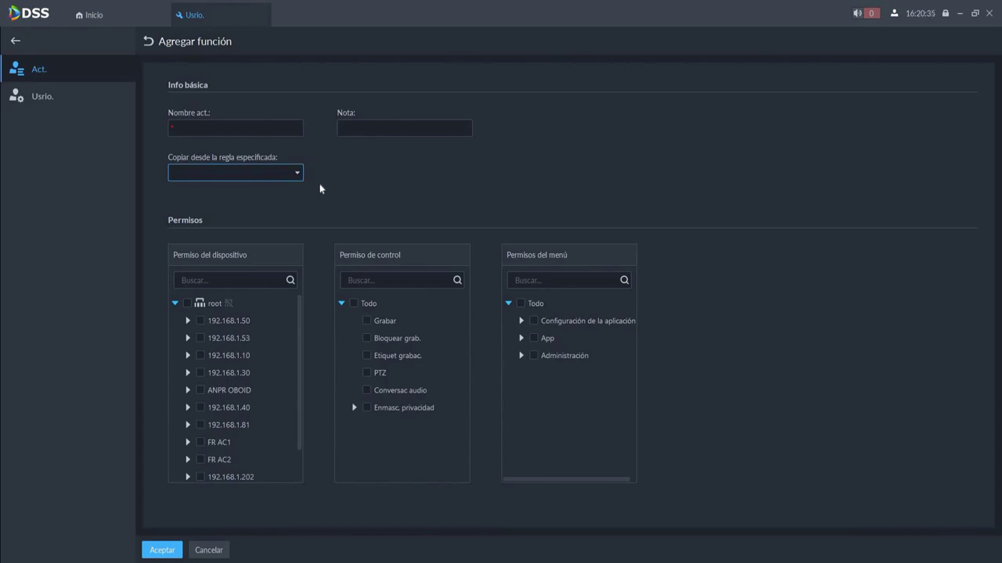
{"action": "left_click", "coordinate": [157, 257]}
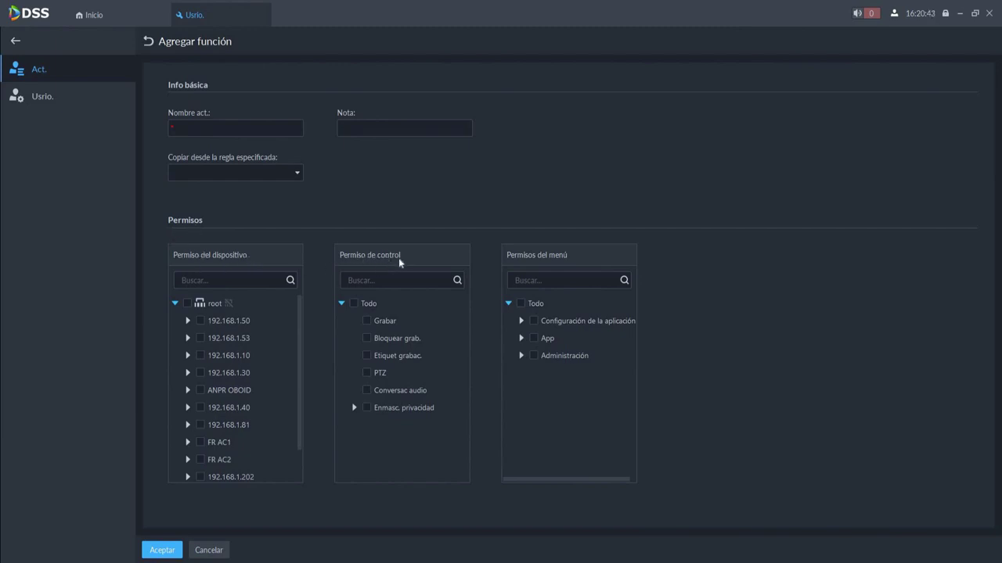
Expand the application configuration branch in the role's menu permissions and examine its sub-items, including access control, attendance and Entrada y salida.
{"action": "left_click", "coordinate": [522, 321]}
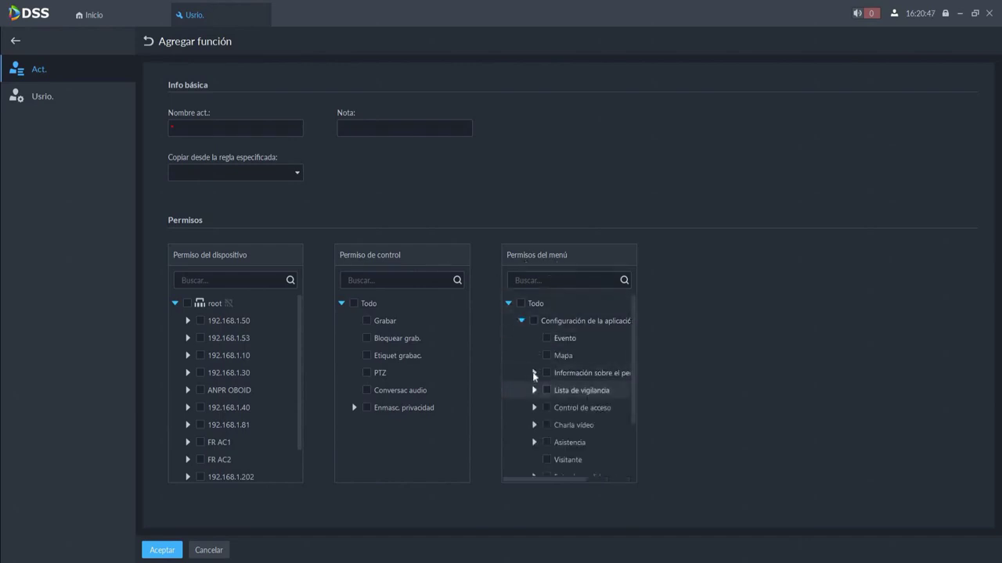
{"action": "left_click", "coordinate": [535, 374]}
{"action": "scroll", "coordinate": [535, 374], "scroll_direction": "down", "scroll_amount": 3}
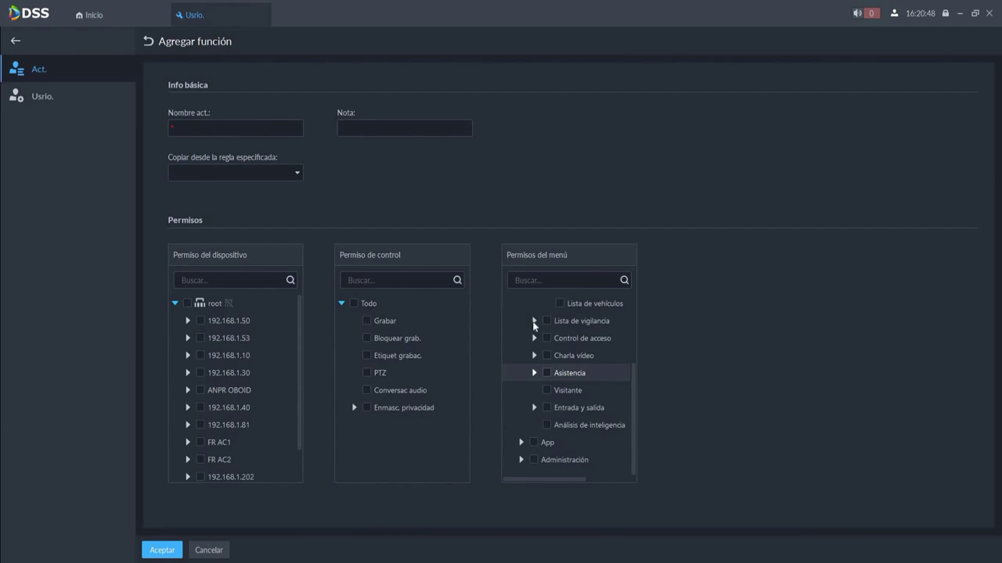
{"action": "left_click", "coordinate": [536, 375]}
{"action": "left_click", "coordinate": [536, 392]}
{"action": "scroll", "coordinate": [536, 395], "scroll_direction": "down", "scroll_amount": 3}
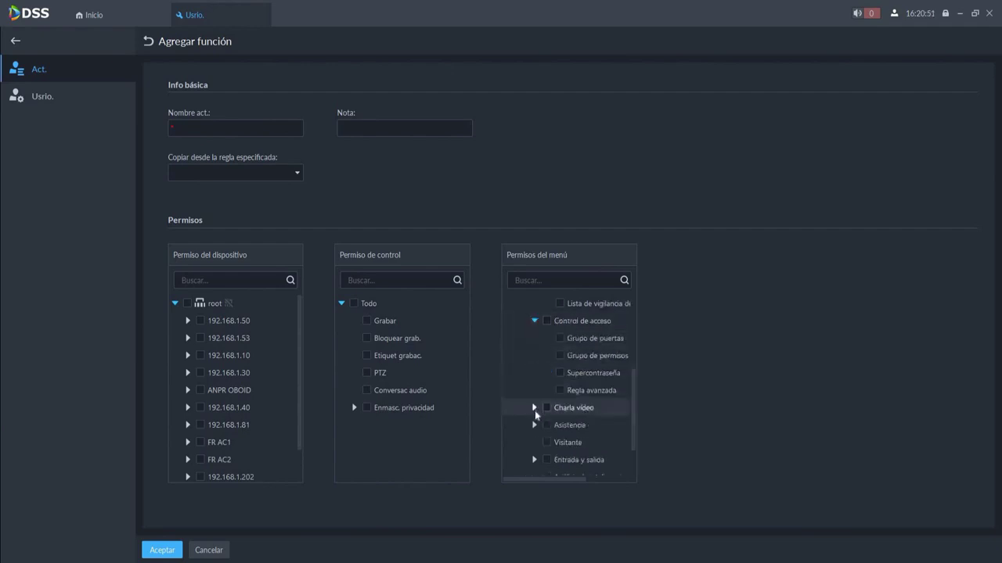
{"action": "left_click", "coordinate": [534, 408]}
{"action": "scroll", "coordinate": [533, 408], "scroll_direction": "down", "scroll_amount": 6}
{"action": "left_click", "coordinate": [534, 407]}
{"action": "scroll", "coordinate": [530, 414], "scroll_direction": "down", "scroll_amount": 5}
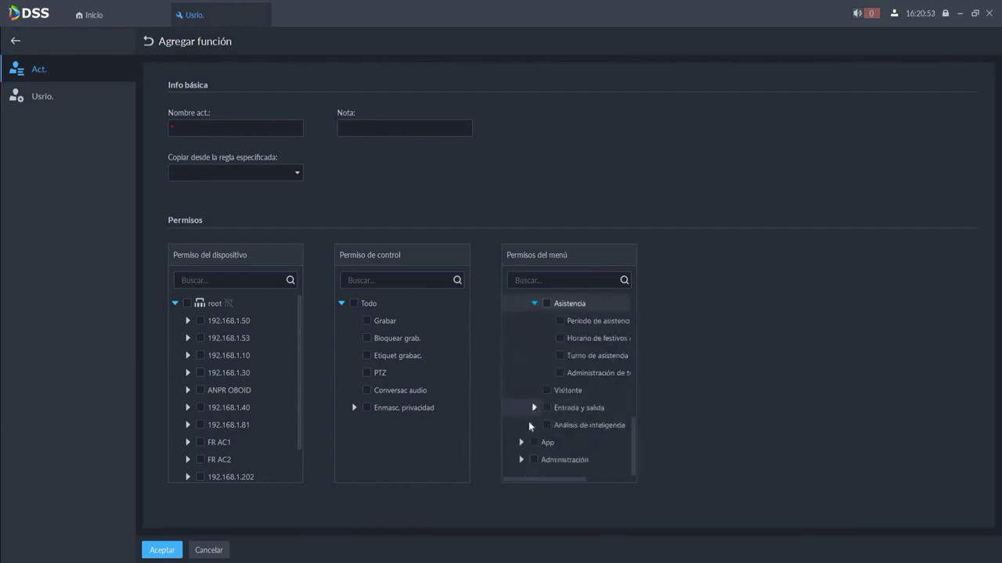
{"action": "left_click", "coordinate": [534, 408]}
{"action": "scroll", "coordinate": [523, 440], "scroll_direction": "down", "scroll_amount": 2}
Expand the App and Administración menu permissions, the Enmasc. privacidad control permission and device 192.168.1.40 to examine their entries.
{"action": "left_click", "coordinate": [522, 443]}
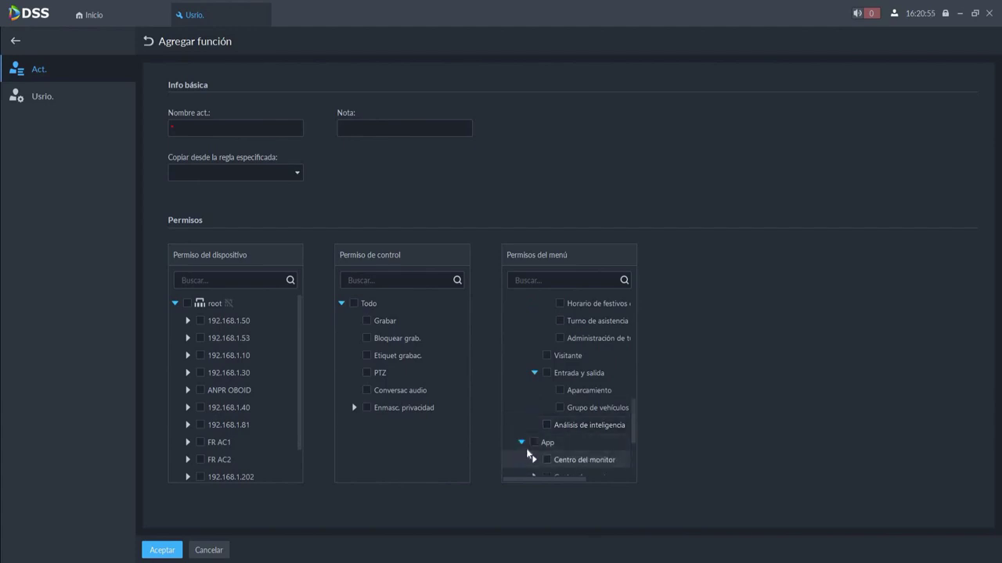
{"action": "scroll", "coordinate": [525, 449], "scroll_direction": "down", "scroll_amount": 7}
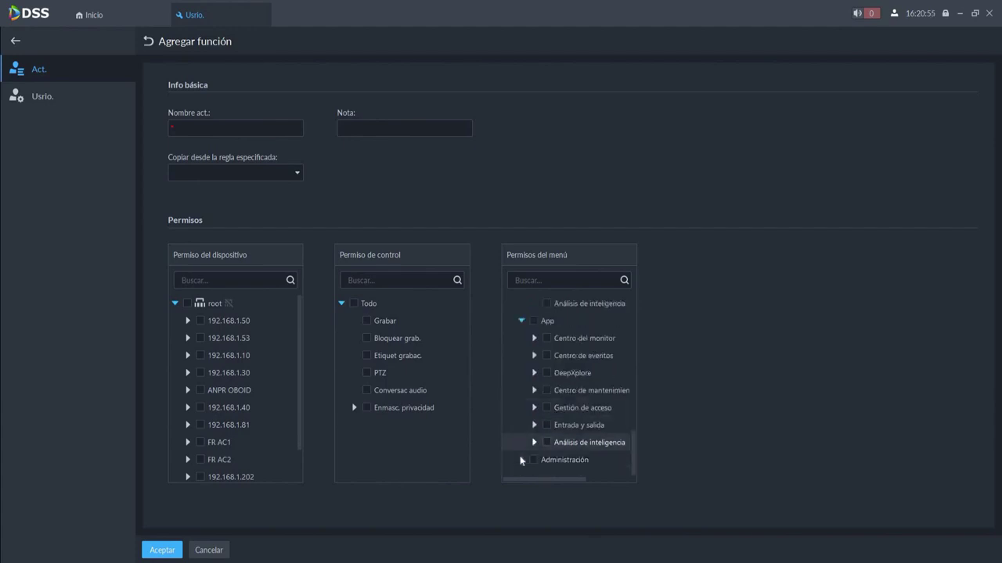
{"action": "left_click", "coordinate": [353, 408]}
{"action": "left_click", "coordinate": [188, 408]}
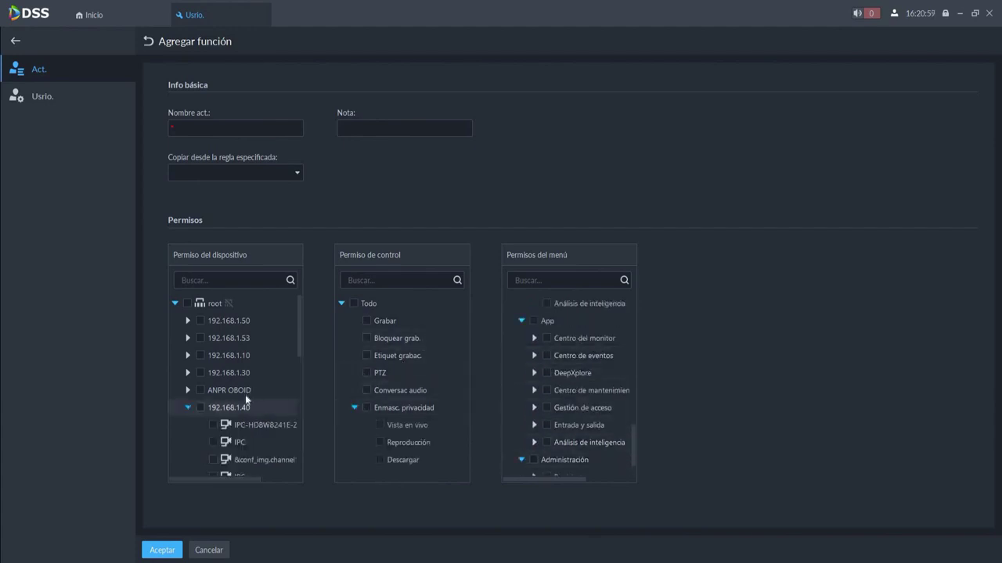
{"action": "scroll", "coordinate": [235, 392], "scroll_direction": "down", "scroll_amount": 3}
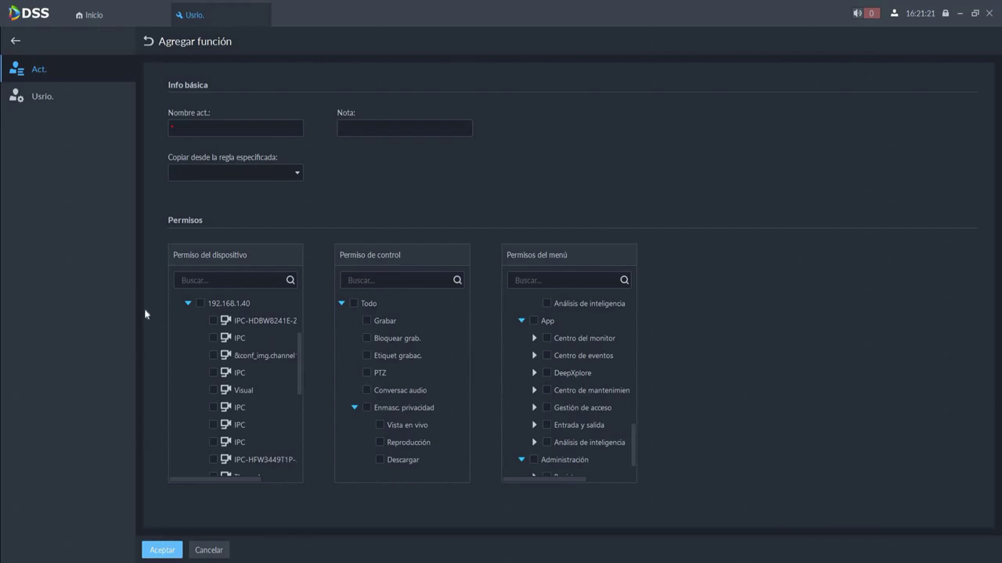
Discard the new role and view the details of the Administrator role.
{"action": "left_click", "coordinate": [200, 550]}
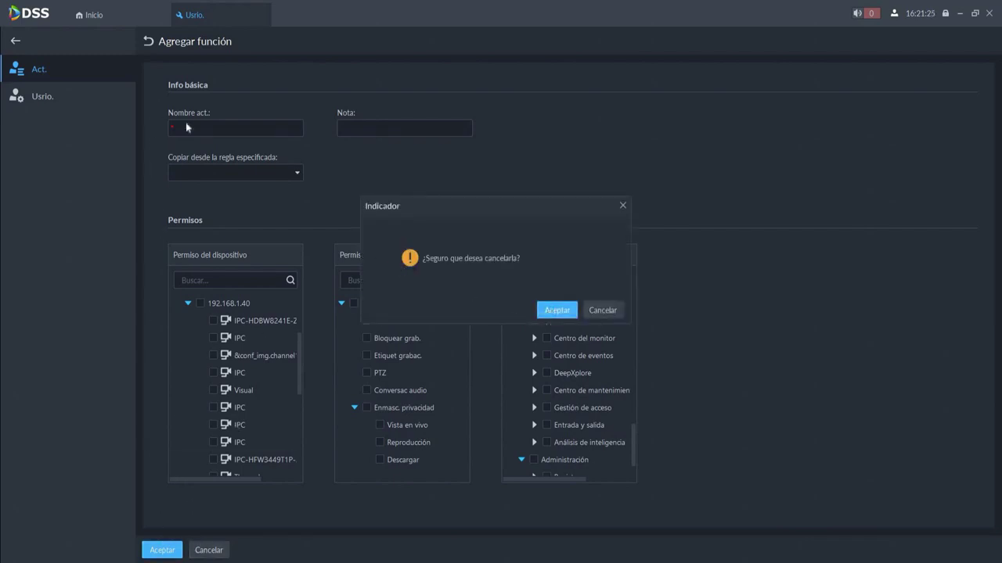
{"action": "key", "text": "Return"}
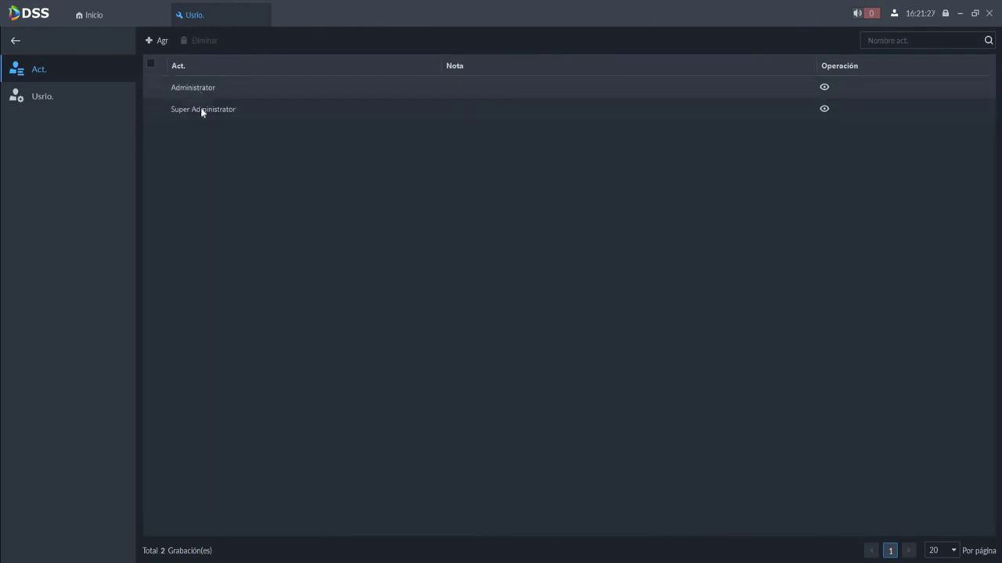
{"action": "left_click", "coordinate": [824, 88]}
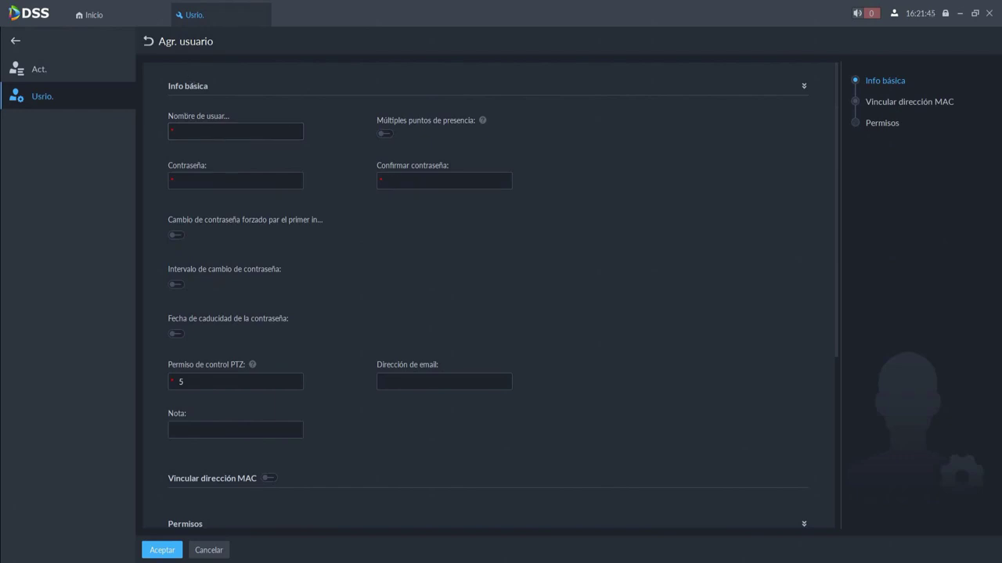
Review the user name, password, password confirmation and multiple presence points fields of the new user form.
{"action": "left_click", "coordinate": [235, 132]}
{"action": "left_click", "coordinate": [234, 180]}
{"action": "key", "text": "Tab"}
{"action": "left_click", "coordinate": [384, 136]}
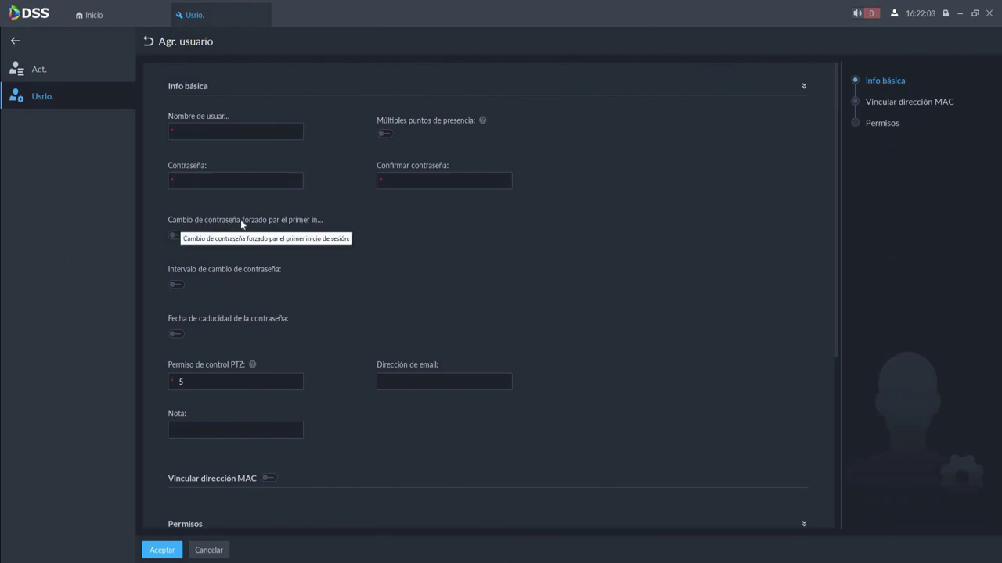
Try out the password change interval and password expiry date options, switching both on and back off.
{"action": "left_click", "coordinate": [176, 285]}
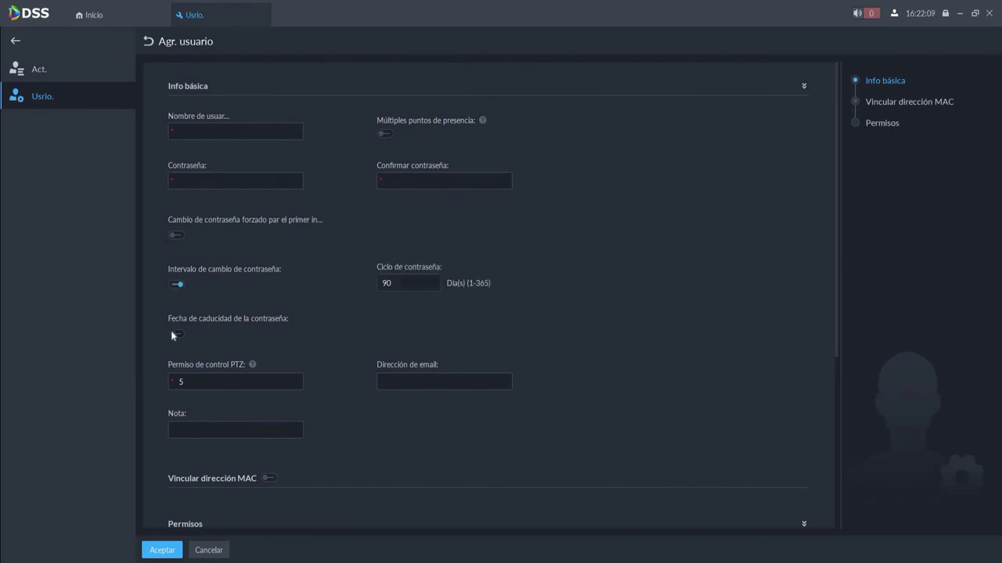
{"action": "left_click", "coordinate": [174, 336]}
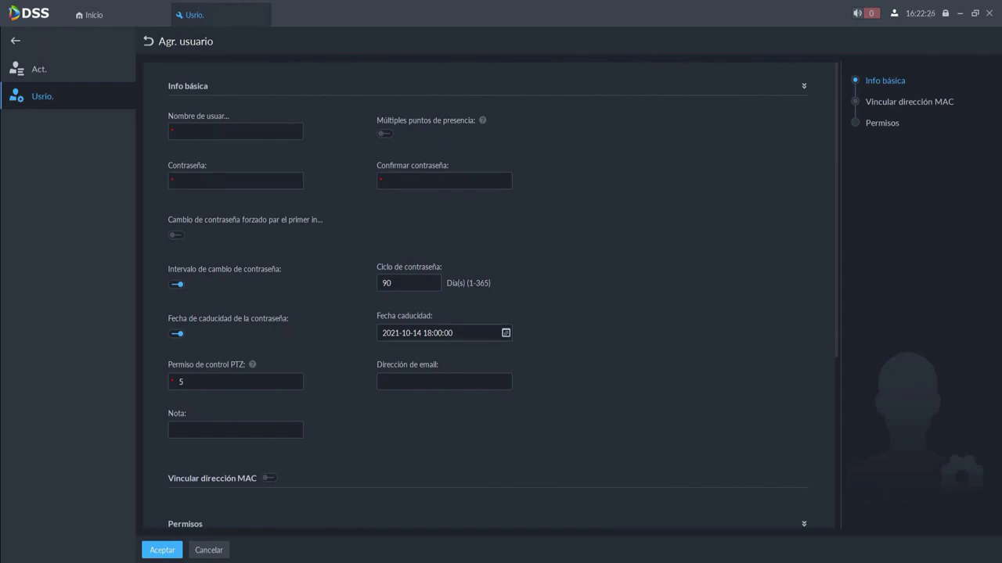
{"action": "left_click", "coordinate": [180, 334]}
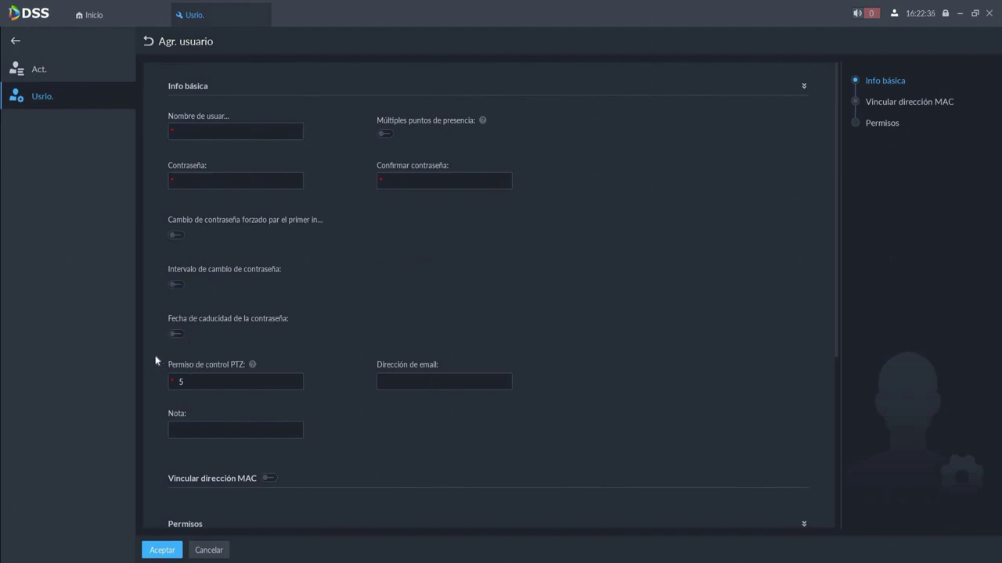
Review the PTZ control permission hint and the e-mail and note fields of the new user form.
{"action": "scroll", "coordinate": [165, 338], "scroll_direction": "down", "scroll_amount": 3}
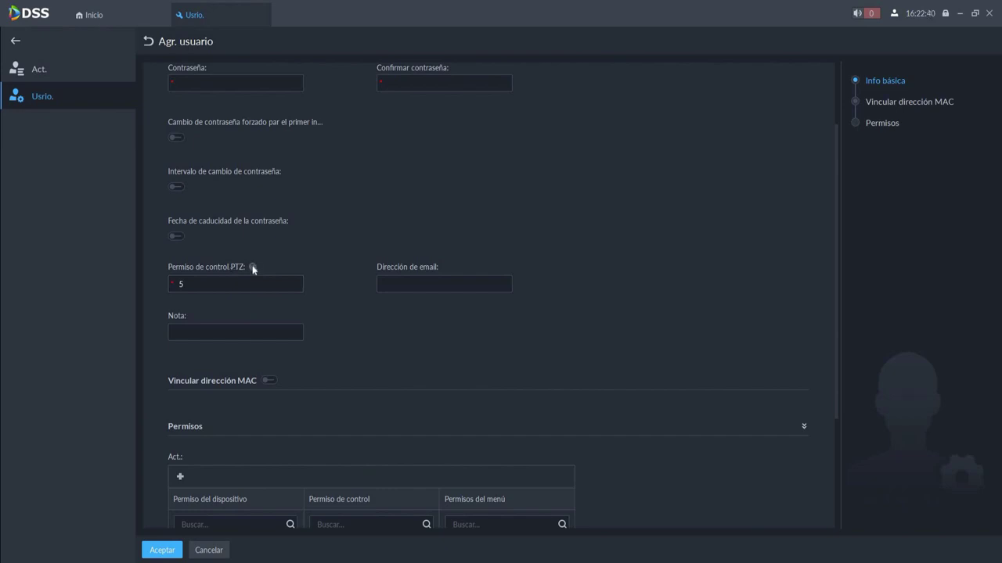
{"action": "mouse_move", "coordinate": [253, 269]}
{"action": "left_click", "coordinate": [414, 284]}
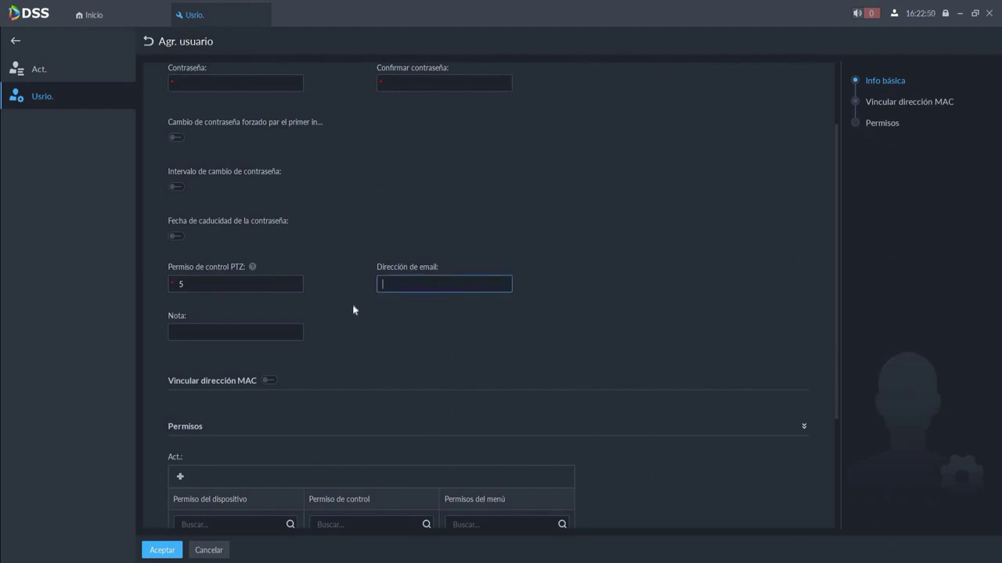
{"action": "key", "text": "Tab"}
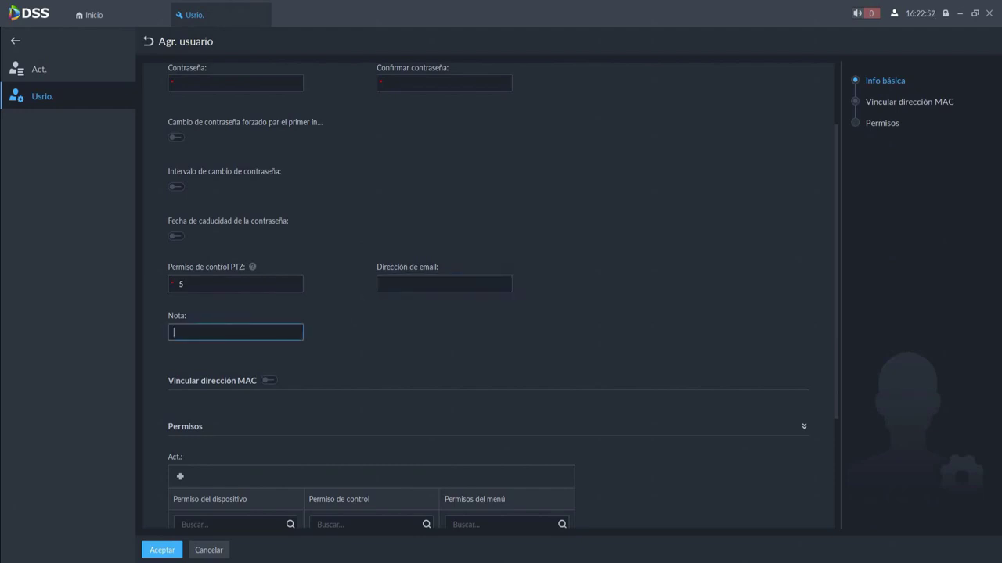
{"action": "left_click", "coordinate": [335, 332]}
Examine the MAC address binding option and the device, control and menu permissions available for the new user.
{"action": "scroll", "coordinate": [328, 325], "scroll_direction": "down", "scroll_amount": 1}
{"action": "scroll", "coordinate": [329, 324], "scroll_direction": "down", "scroll_amount": 3}
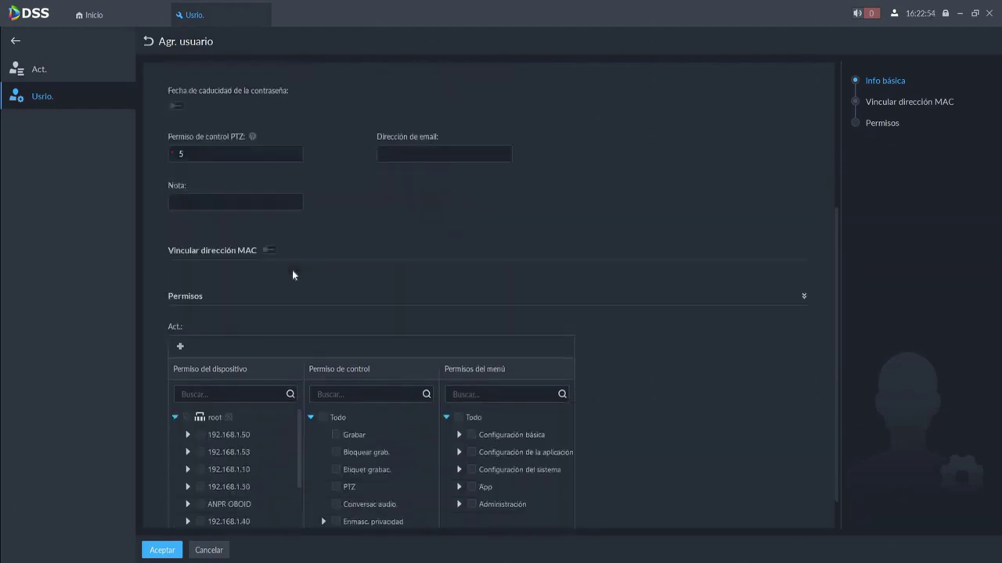
{"action": "scroll", "coordinate": [207, 216], "scroll_direction": "down", "scroll_amount": 1}
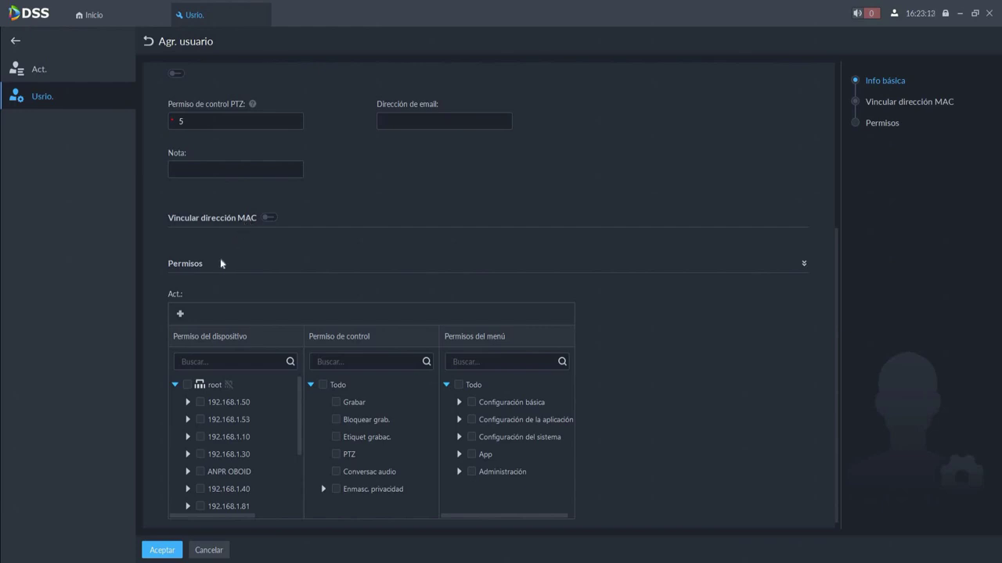
{"action": "scroll", "coordinate": [180, 256], "scroll_direction": "down", "scroll_amount": 1}
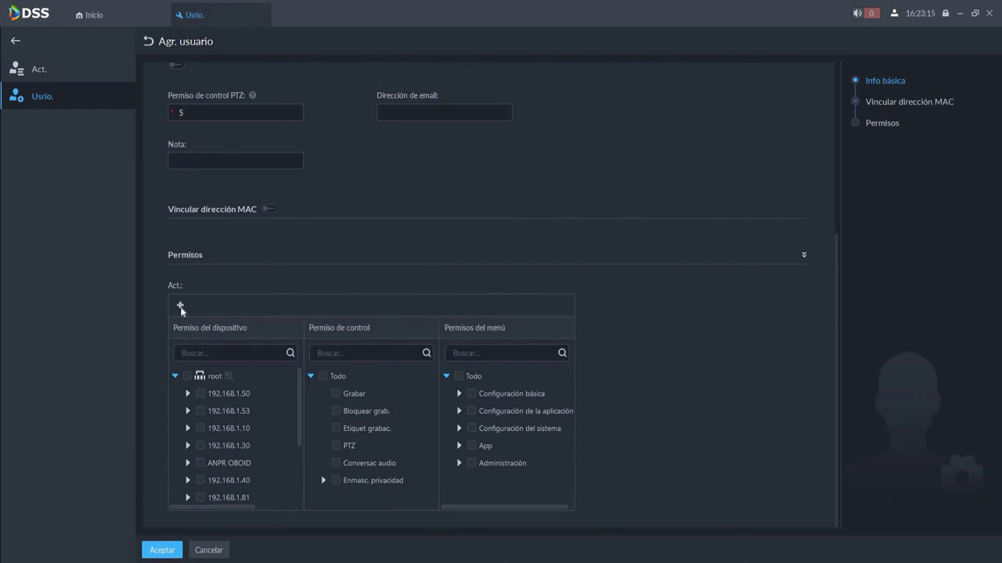
{"action": "scroll", "coordinate": [246, 426], "scroll_direction": "down", "scroll_amount": 3}
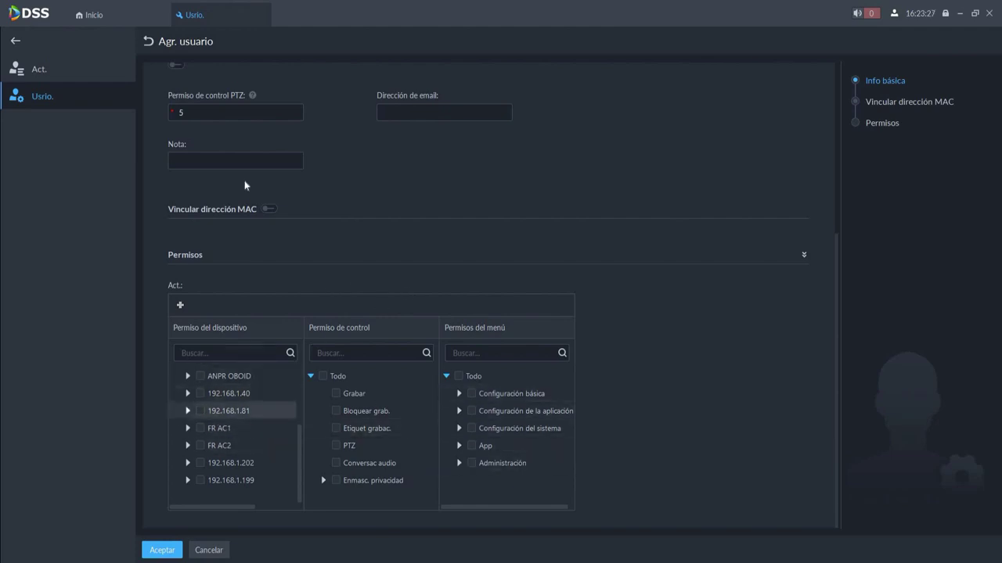
View the list of roles that can be assigned to the new user and discard the user form.
{"action": "left_click", "coordinate": [181, 306]}
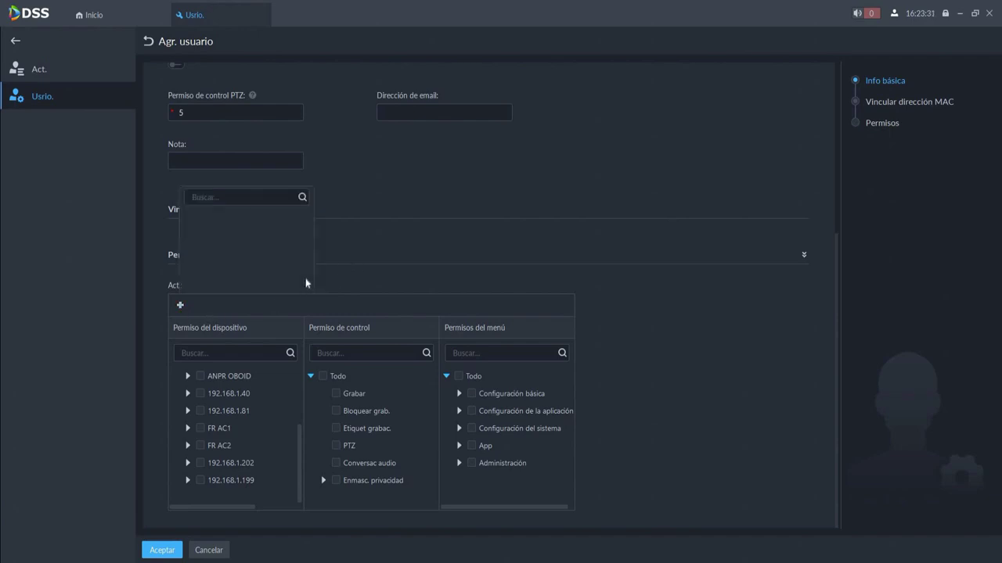
{"action": "left_click", "coordinate": [268, 297]}
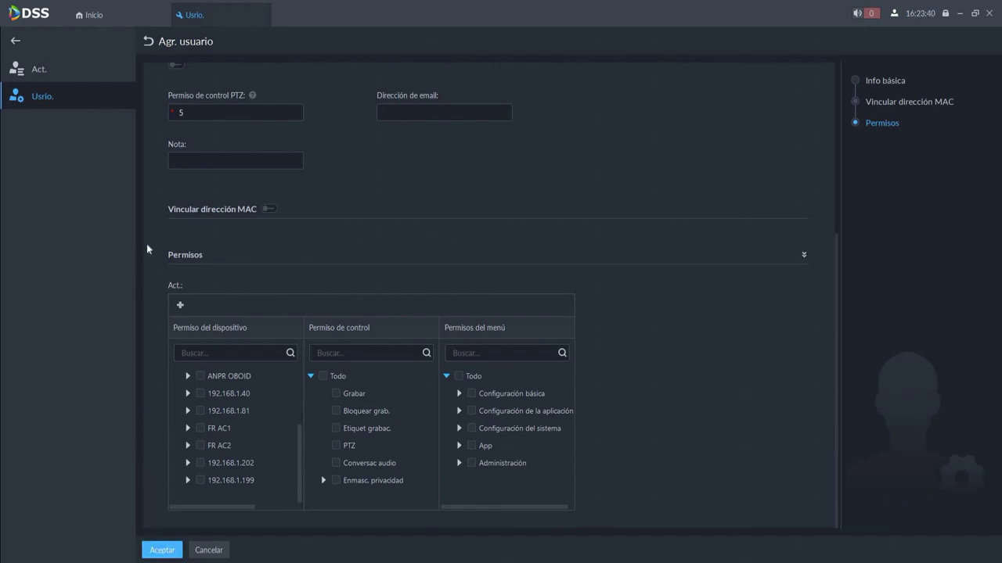
{"action": "left_click", "coordinate": [149, 42]}
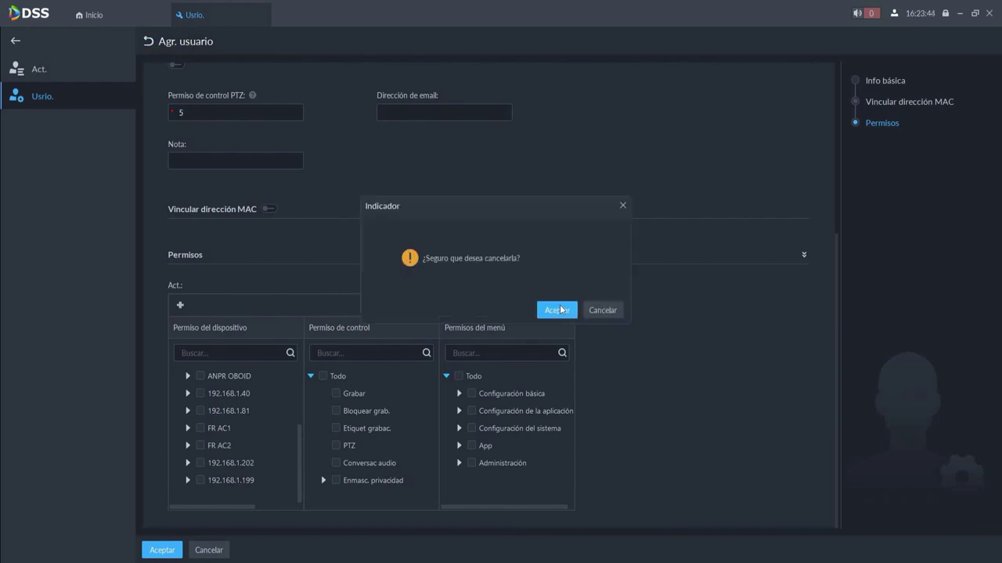
{"action": "left_click", "coordinate": [558, 310]}
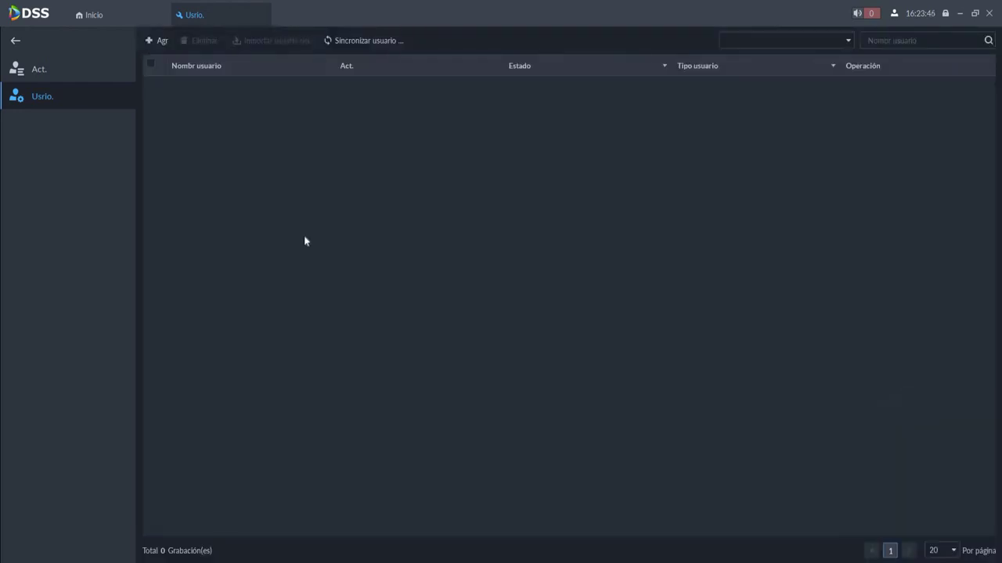